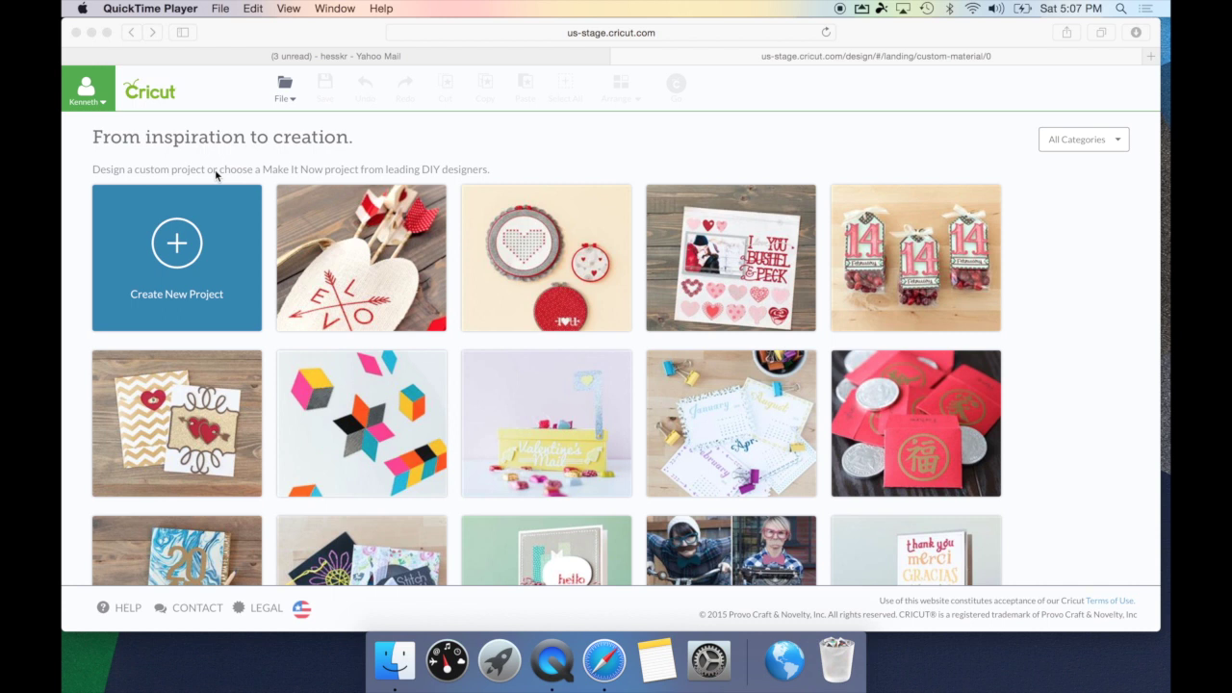
Step: Open Manage Custom Materials from the account menu and scroll through the materials' pressure settings
{"action": "left_click", "coordinate": [100, 112]}
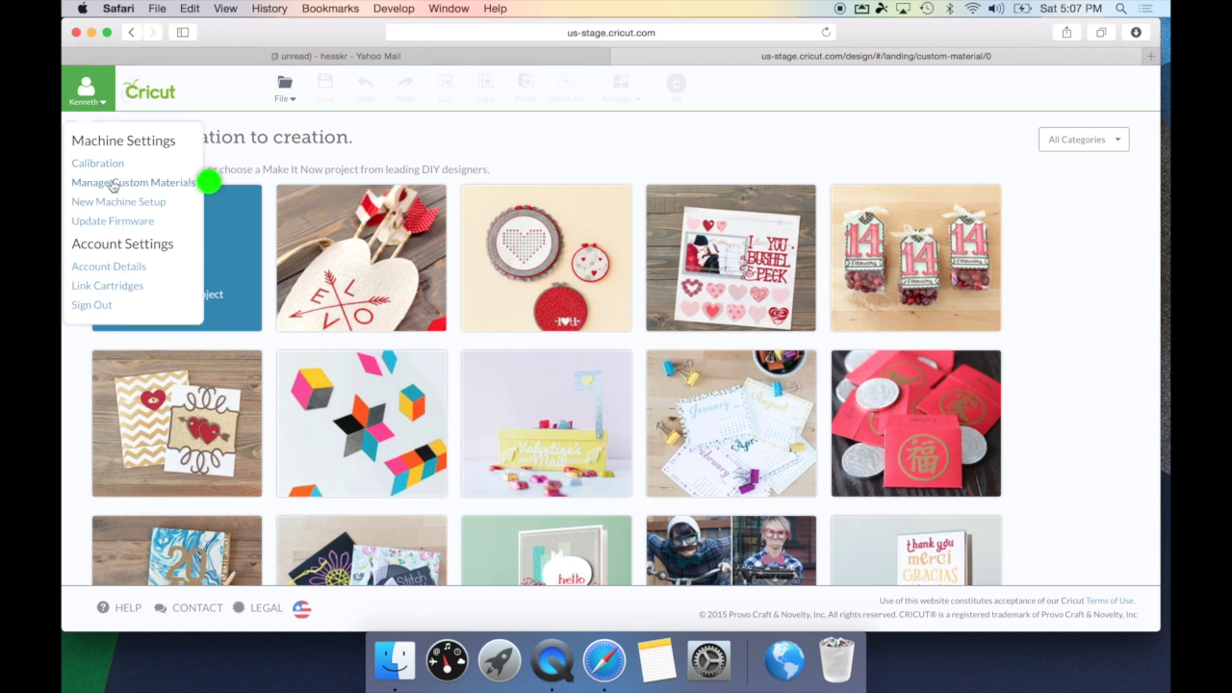
{"action": "left_click", "coordinate": [110, 182]}
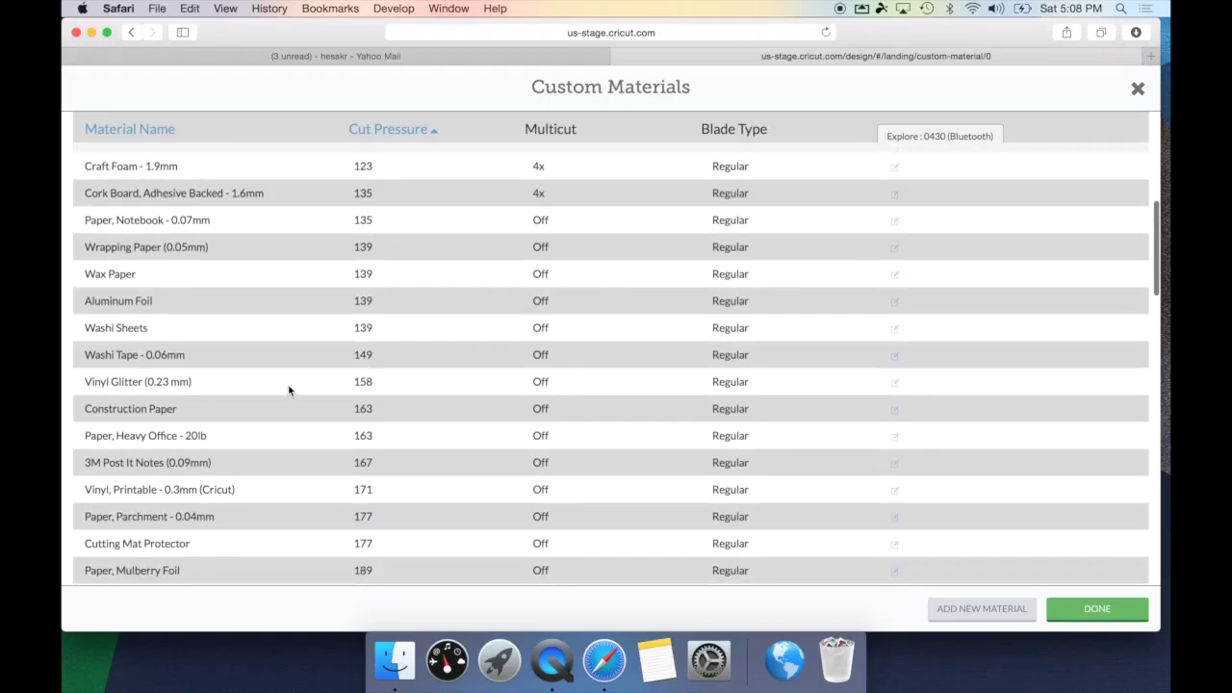
{"action": "scroll", "coordinate": [288, 390], "scroll_direction": "down", "scroll_amount": 1}
{"action": "scroll", "coordinate": [288, 390], "scroll_direction": "down", "scroll_amount": 1}
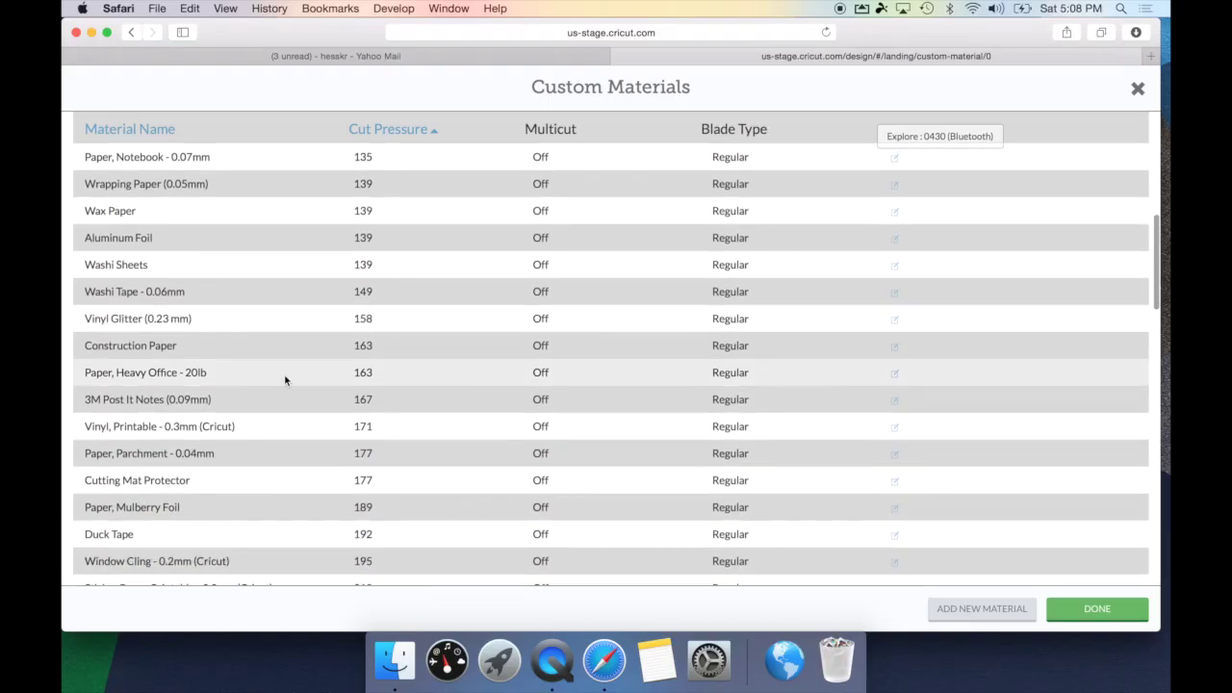
{"action": "scroll", "coordinate": [201, 249], "scroll_direction": "down", "scroll_amount": 5}
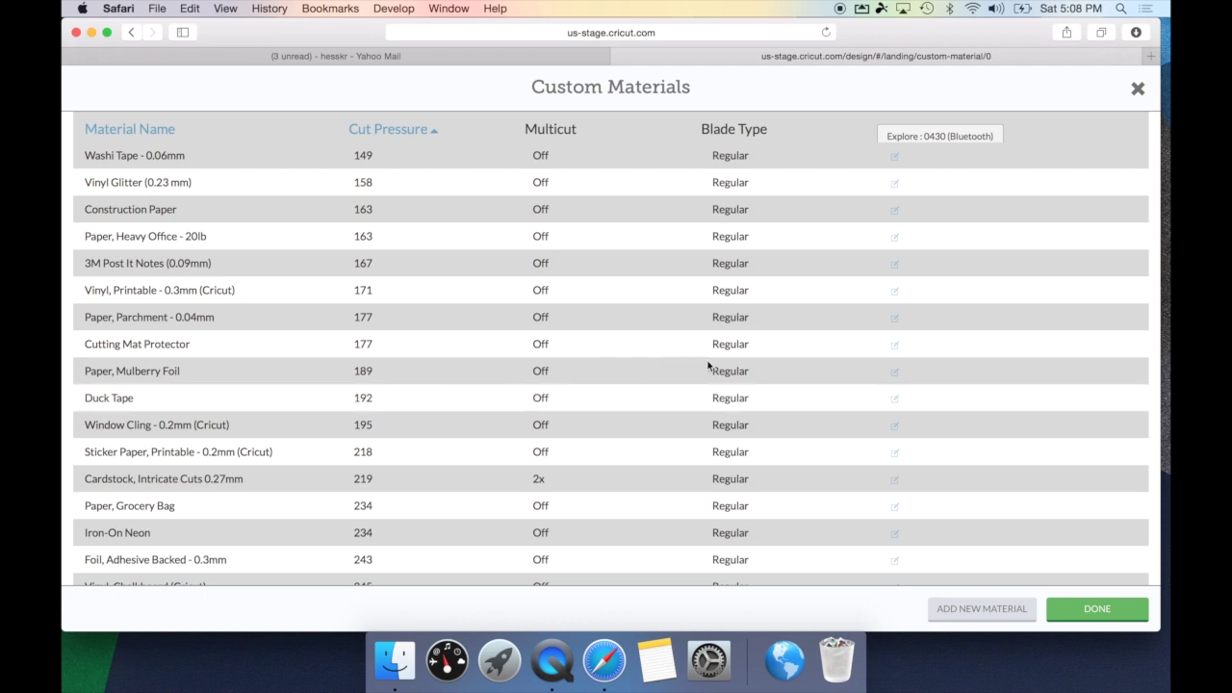
{"action": "left_click", "coordinate": [887, 377]}
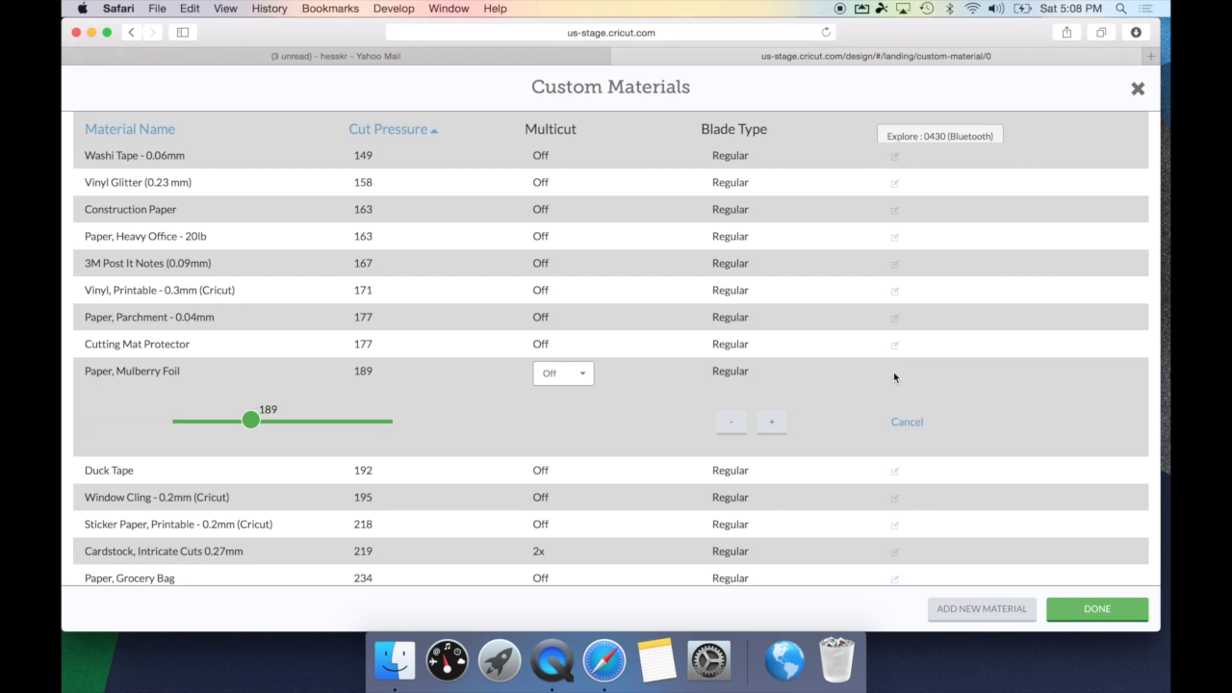
{"action": "left_click", "coordinate": [907, 421]}
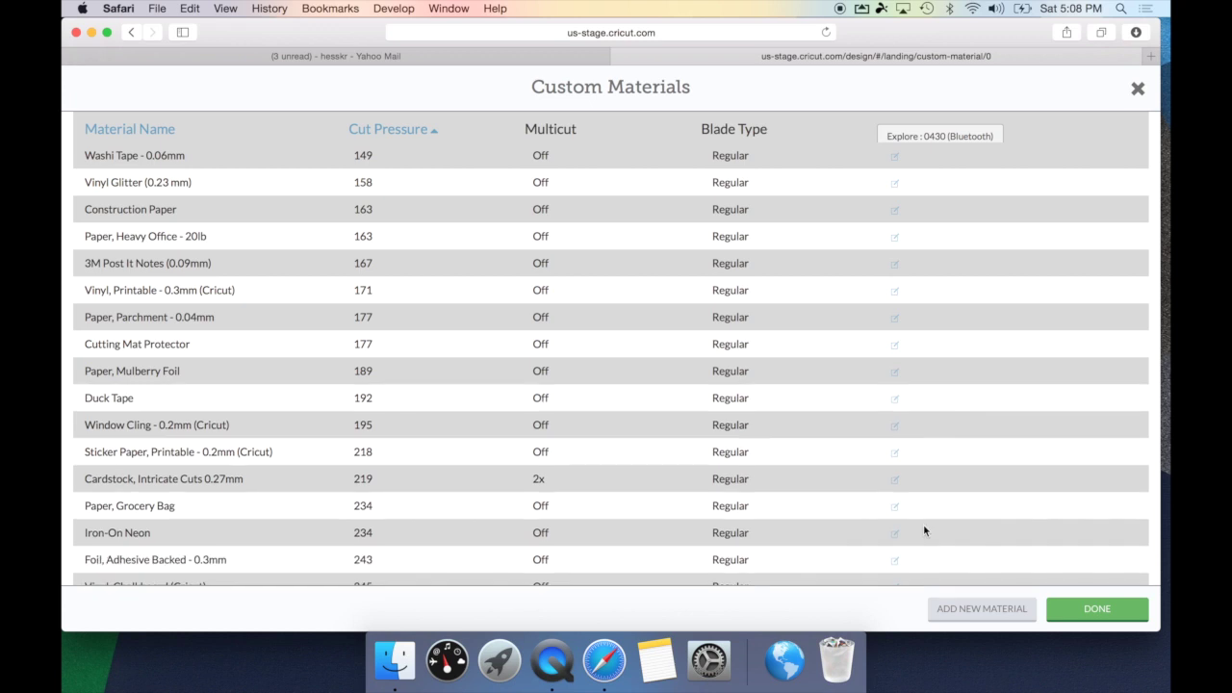
Step: Add a new custom material and rename it 'Test Material'
{"action": "left_click", "coordinate": [950, 609]}
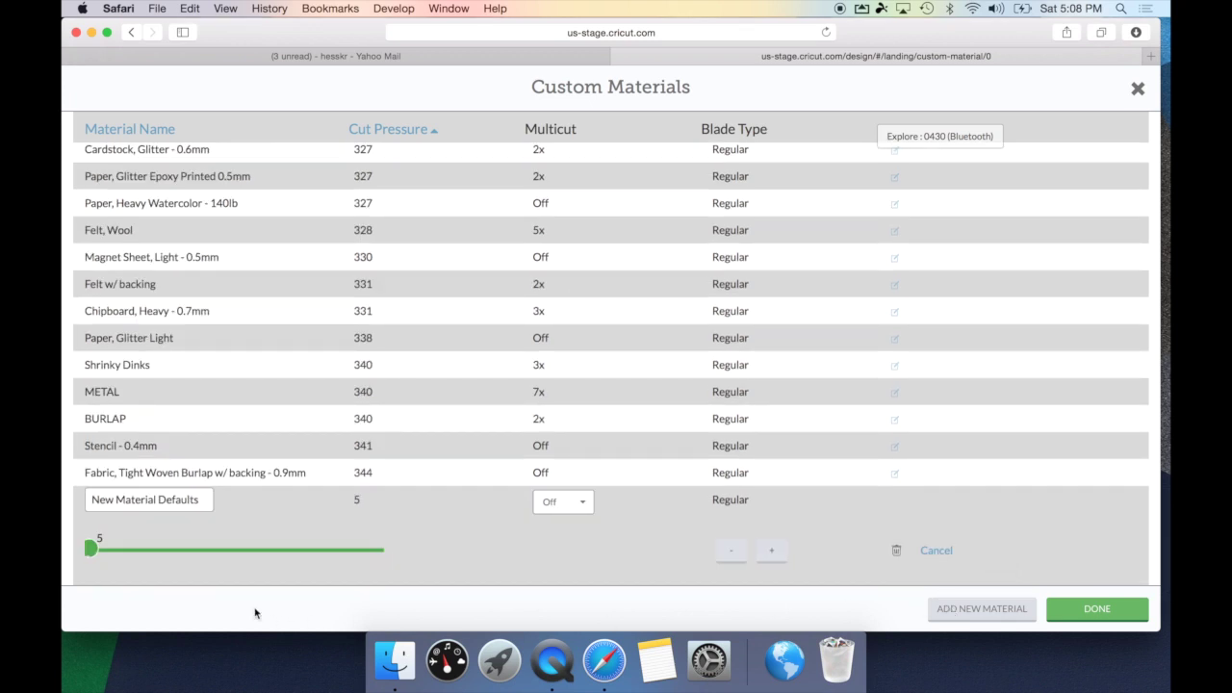
{"action": "left_click_drag", "start_coordinate": [212, 500], "coordinate": [71, 486]}
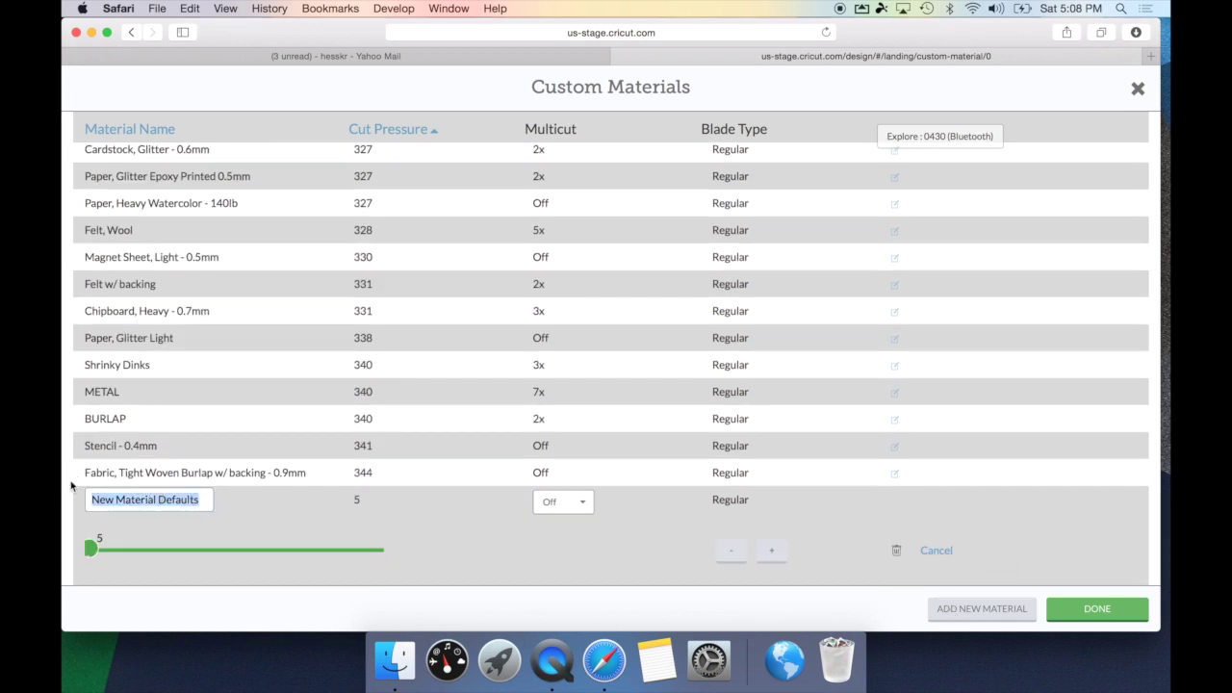
{"action": "type", "text": "Test Ma"}
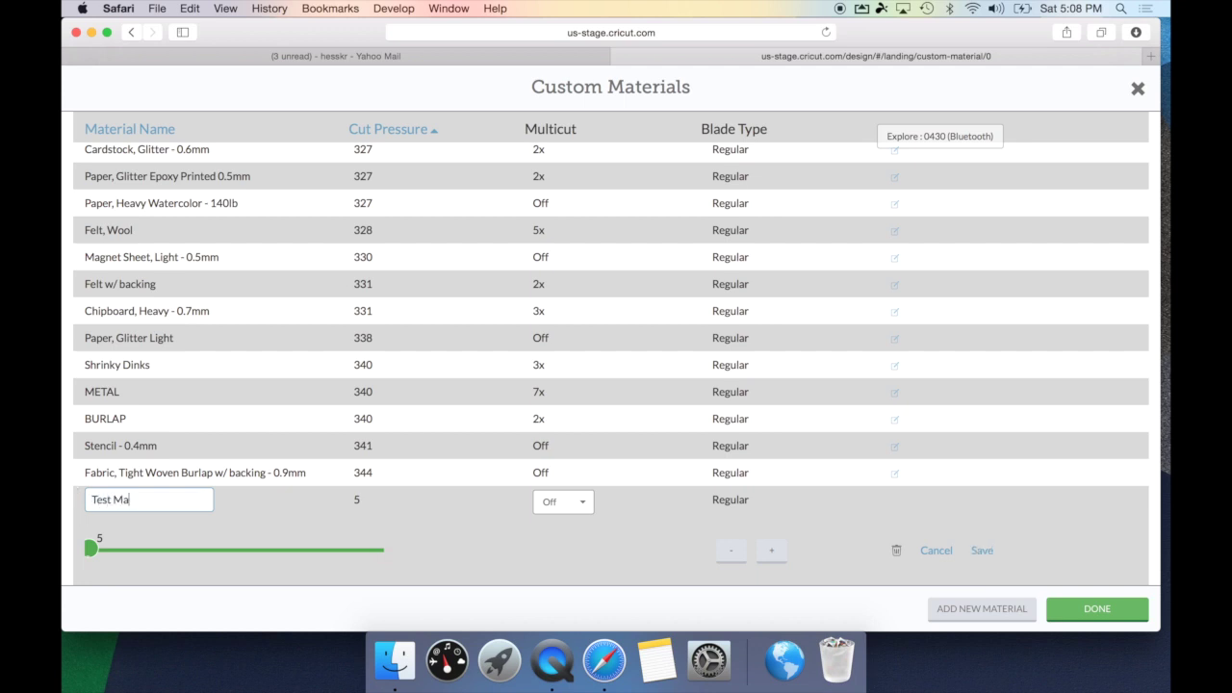
{"action": "type", "text": "terial"}
Step: Raise the new material's cut pressure to 11
{"action": "left_click", "coordinate": [746, 562]}
{"action": "left_click", "coordinate": [780, 560]}
{"action": "left_click", "coordinate": [780, 560]}
{"action": "left_click", "coordinate": [780, 560]}
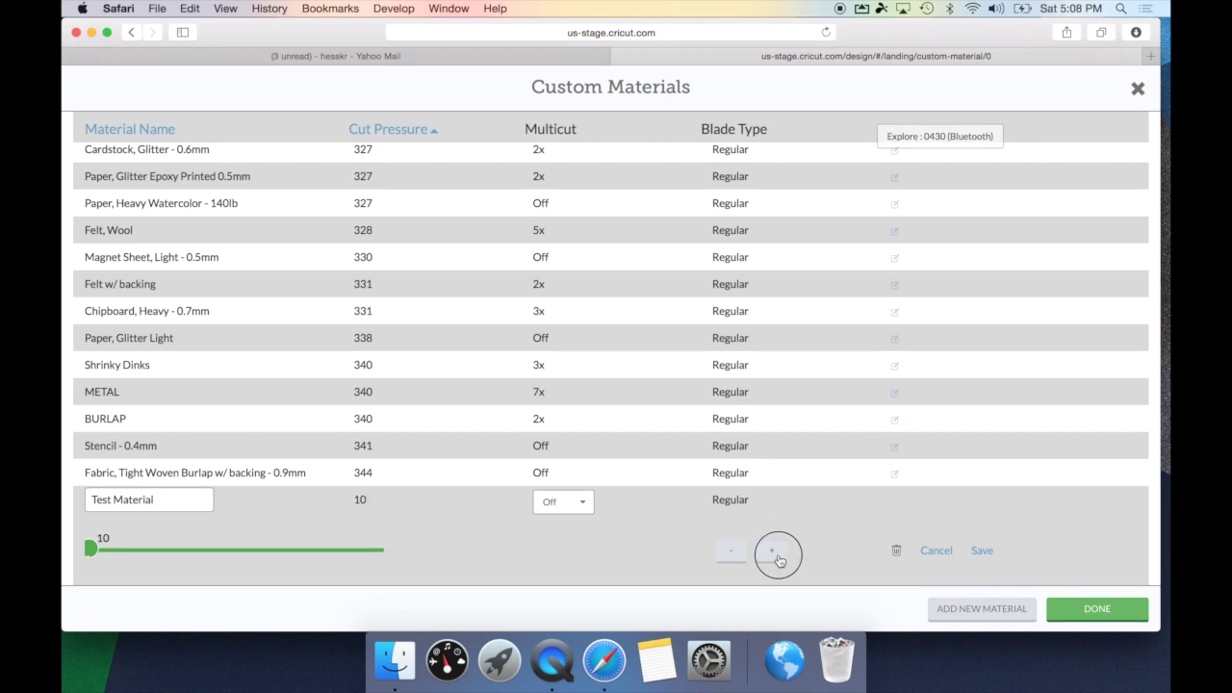
Step: Leave multicut Off and save the Test Material entry
{"action": "left_click", "coordinate": [573, 505]}
{"action": "scroll", "coordinate": [573, 505], "scroll_direction": "down", "scroll_amount": 1}
{"action": "scroll", "coordinate": [574, 505], "scroll_direction": "down", "scroll_amount": 1}
{"action": "scroll", "coordinate": [573, 506], "scroll_direction": "down", "scroll_amount": 1}
{"action": "scroll", "coordinate": [574, 506], "scroll_direction": "up", "scroll_amount": 1}
{"action": "scroll", "coordinate": [574, 505], "scroll_direction": "up", "scroll_amount": 2}
{"action": "scroll", "coordinate": [574, 505], "scroll_direction": "down", "scroll_amount": 2}
{"action": "scroll", "coordinate": [574, 505], "scroll_direction": "down", "scroll_amount": 1}
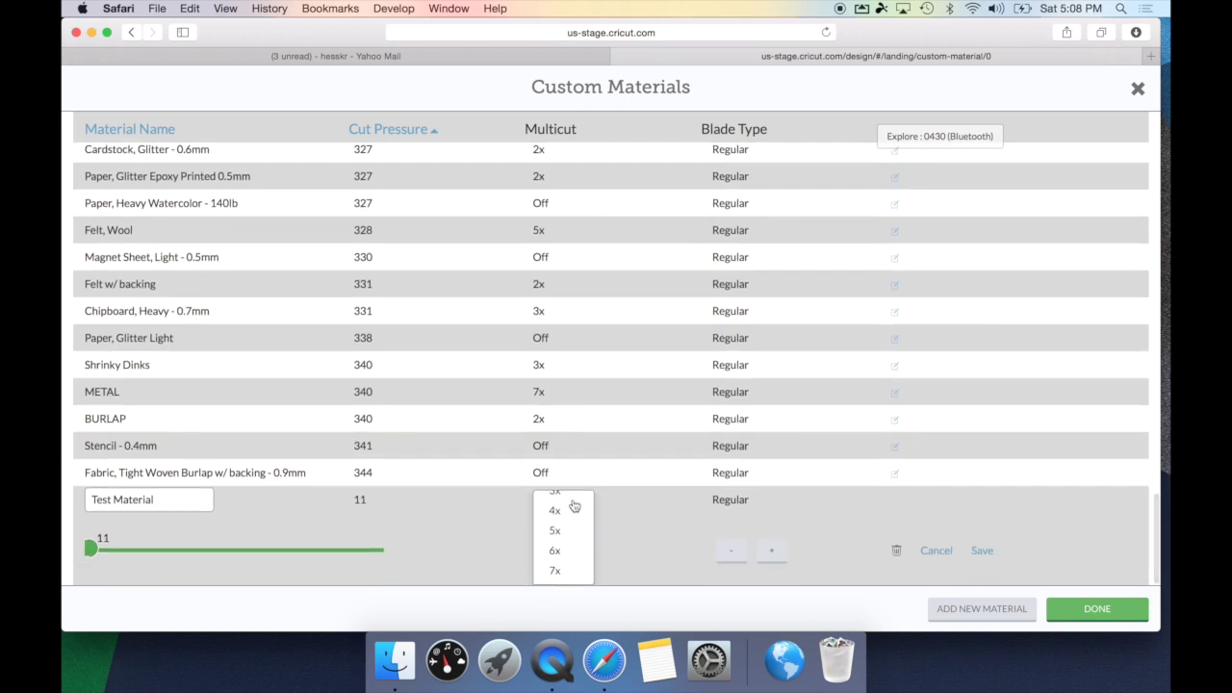
{"action": "left_click", "coordinate": [740, 494]}
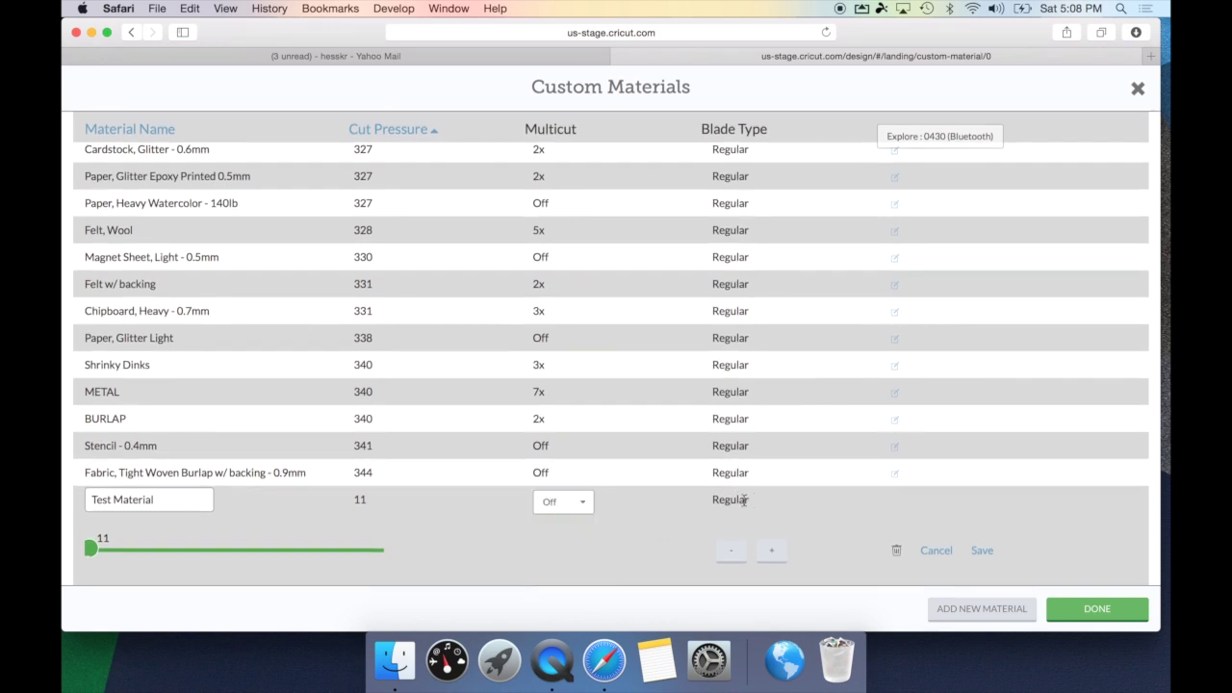
{"action": "left_click", "coordinate": [981, 551]}
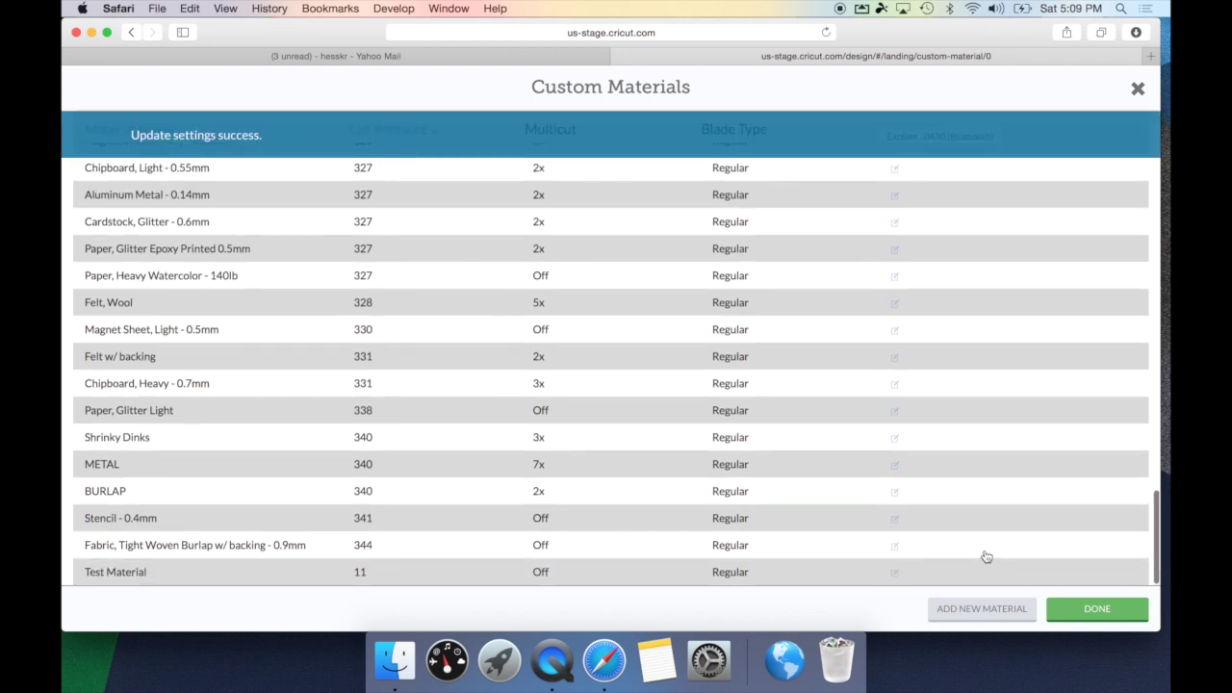
Step: Scroll up the Custom Materials list after the settings-update success message
{"action": "scroll", "coordinate": [987, 556], "scroll_direction": "up", "scroll_amount": 1}
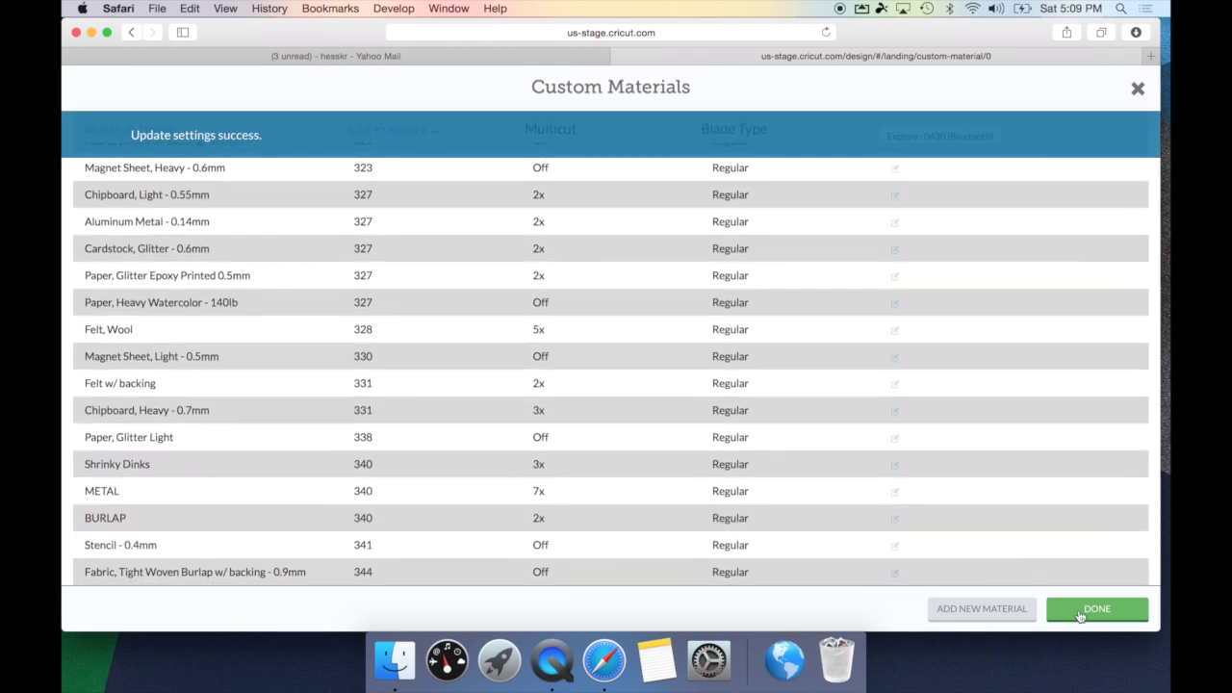